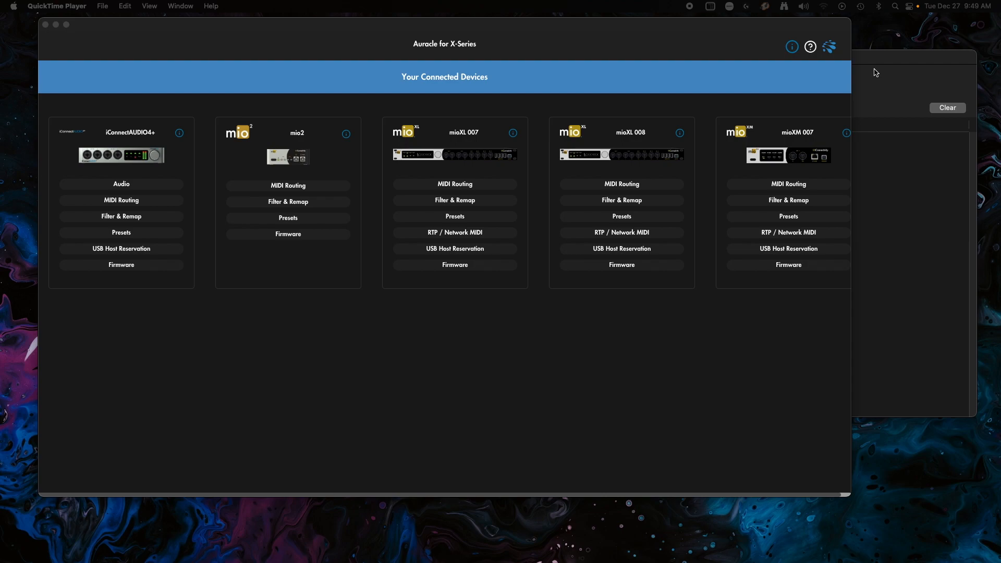
- Switch to MIDI Monitor, open its preferences, and reposition the event window beside them
left_click(883, 64)
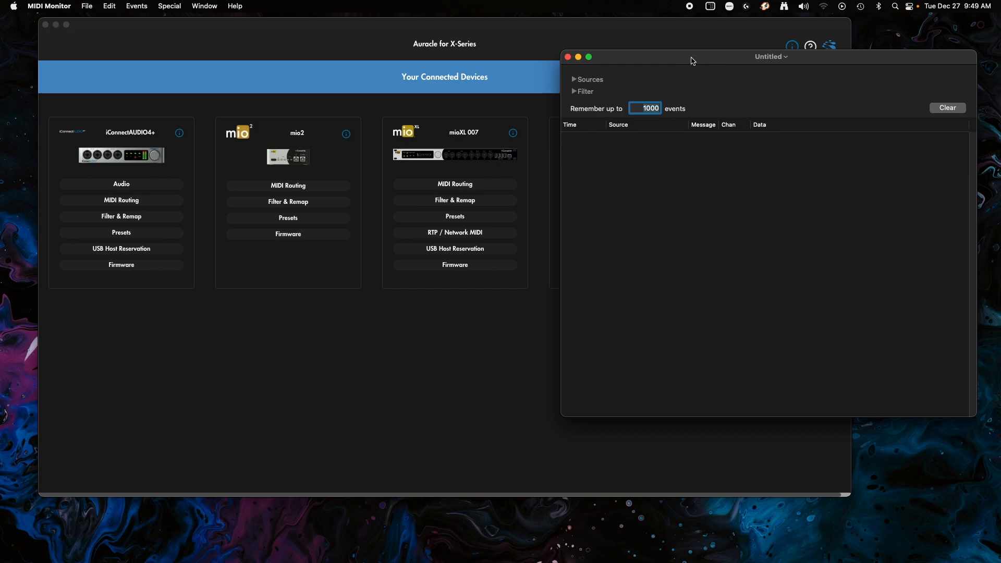
left_click_drag(632, 62, 579, 86)
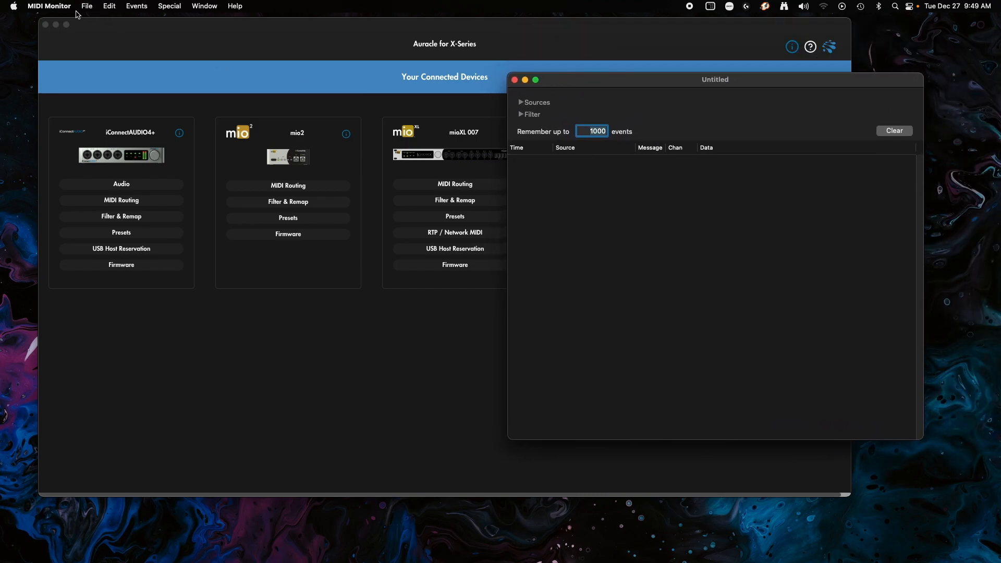
left_click(49, 6)
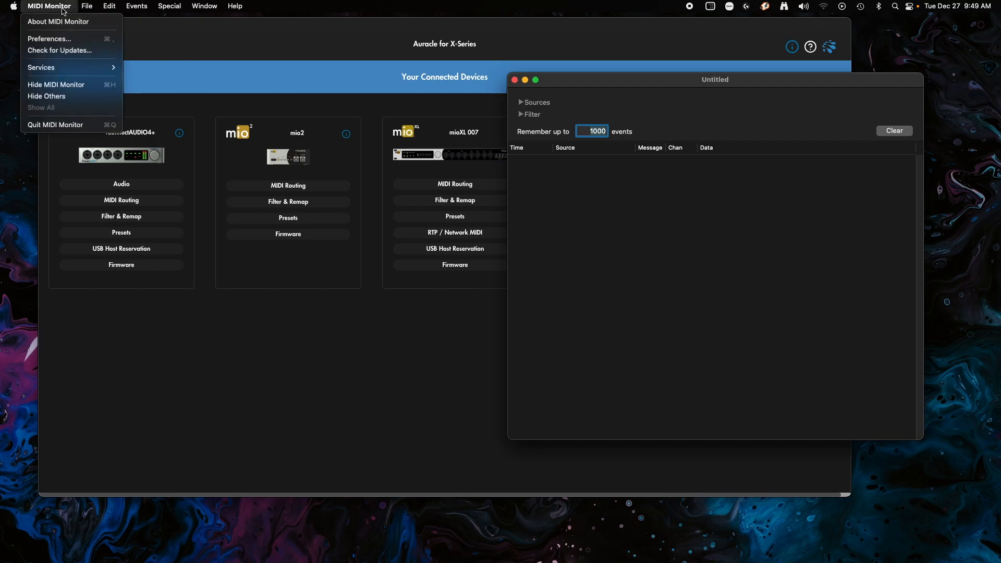
left_click(54, 38)
left_click_drag(614, 82, 601, 79)
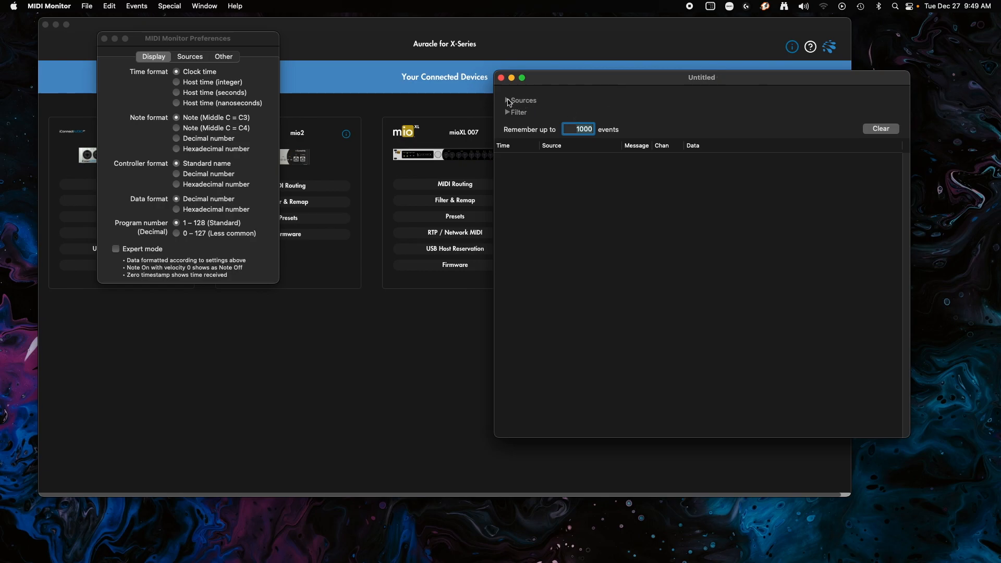
- Expand the Sources section and its MIDI sources group, and look through the available input ports
left_click(508, 101)
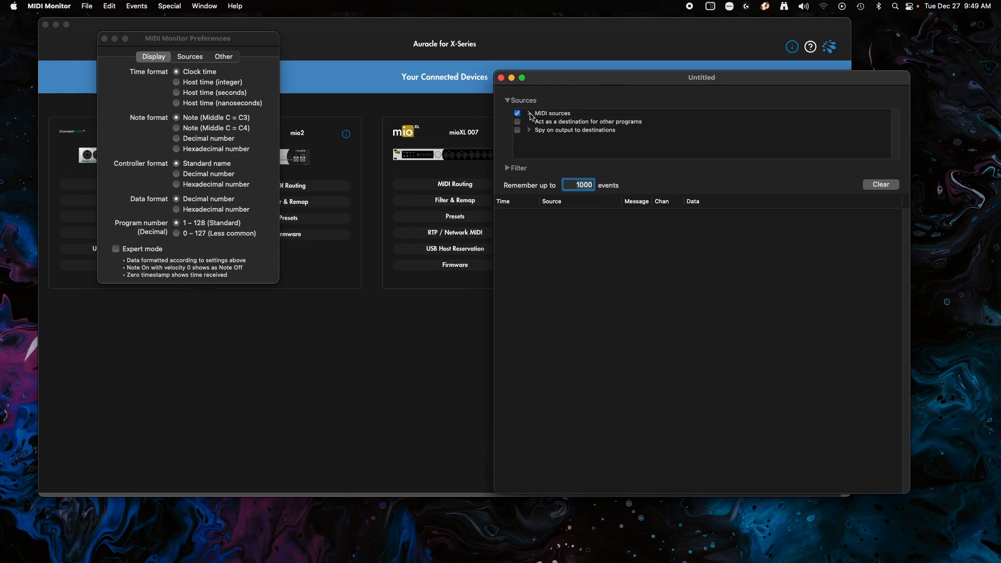
left_click(530, 113)
scroll(545, 134, "down", 5)
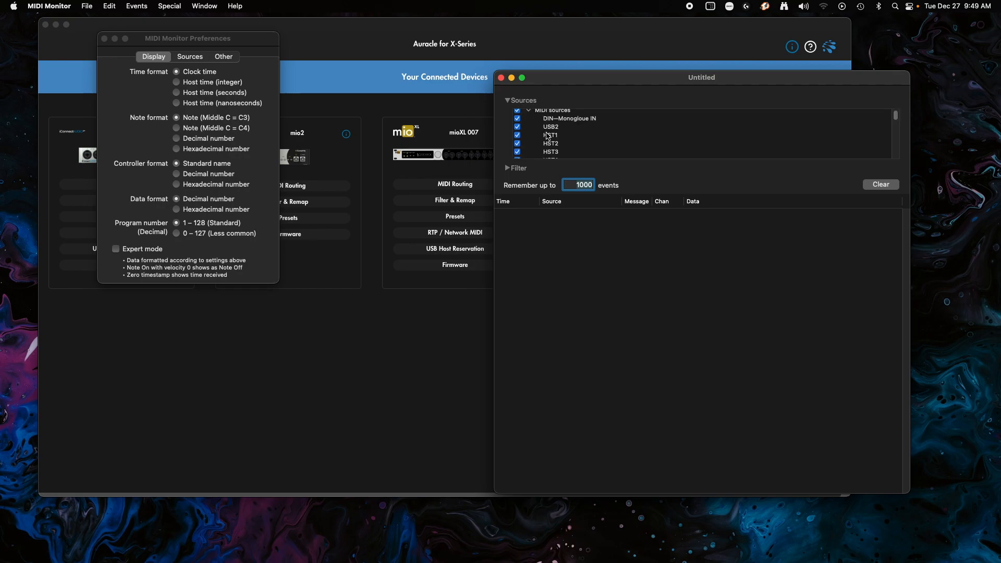
scroll(548, 136, "down", 8)
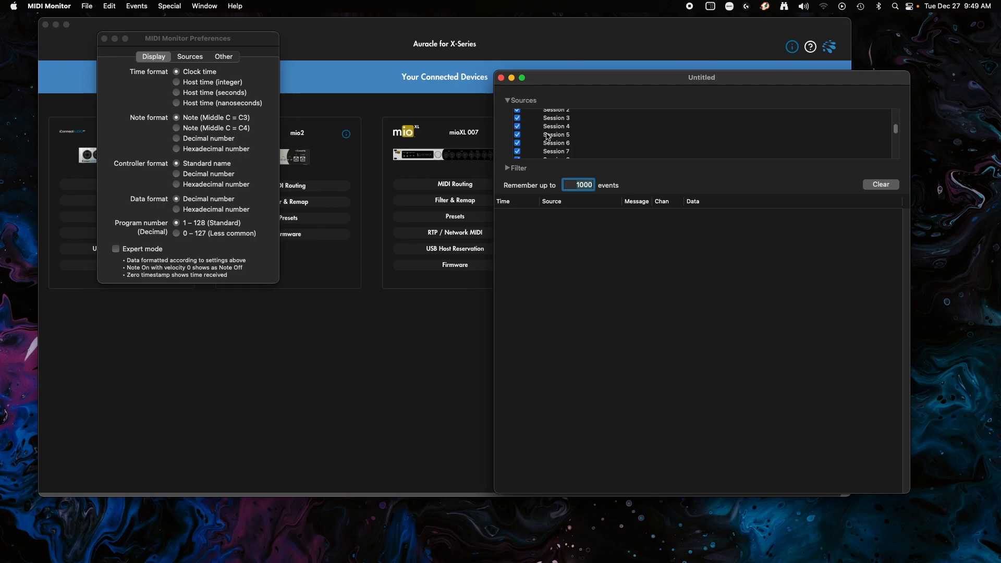
scroll(548, 136, "up", 10)
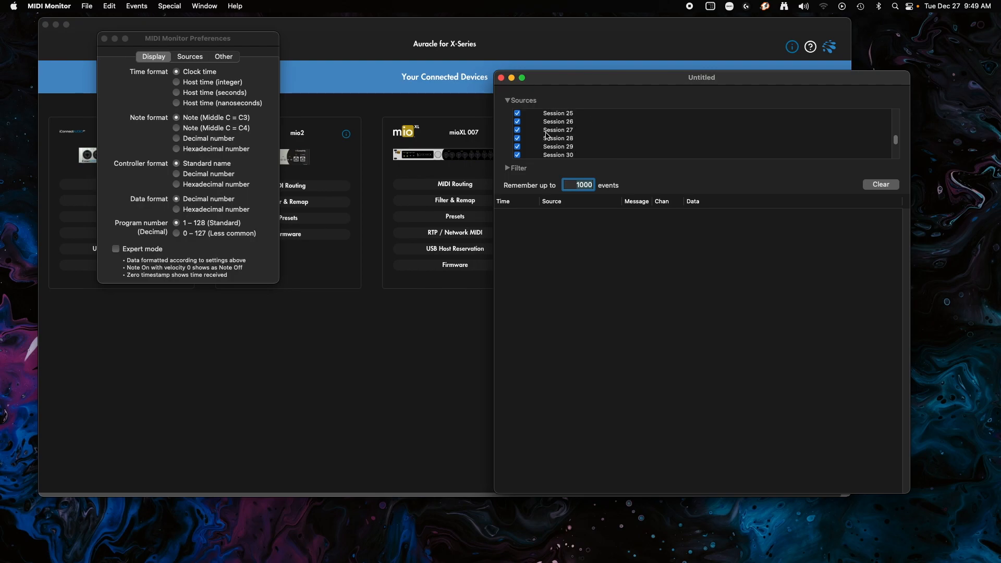
scroll(547, 135, "up", 4)
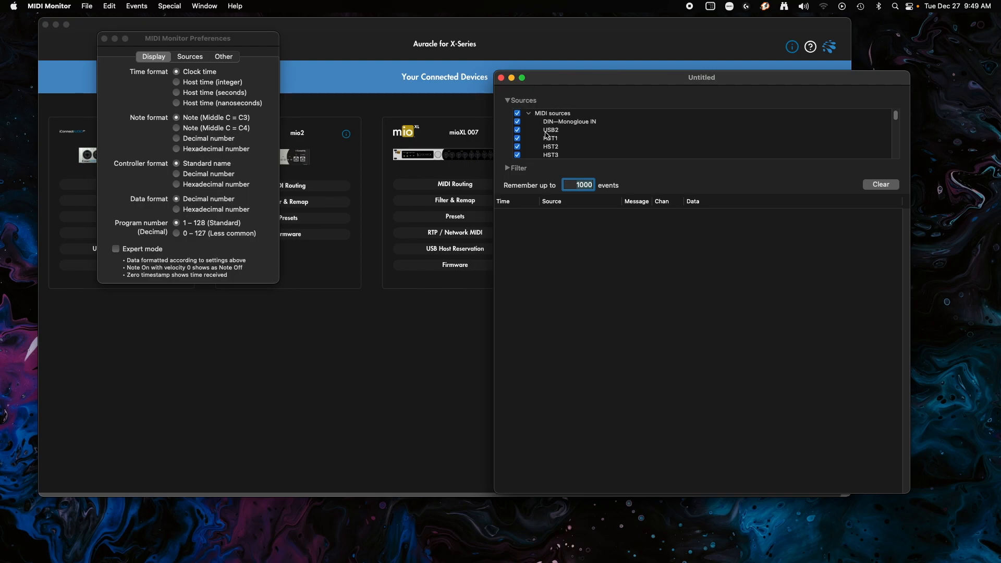
- Toggle the whole MIDI sources group and individual ports such as DIN—Monogloue IN off and on
left_click(518, 114)
left_click(519, 114)
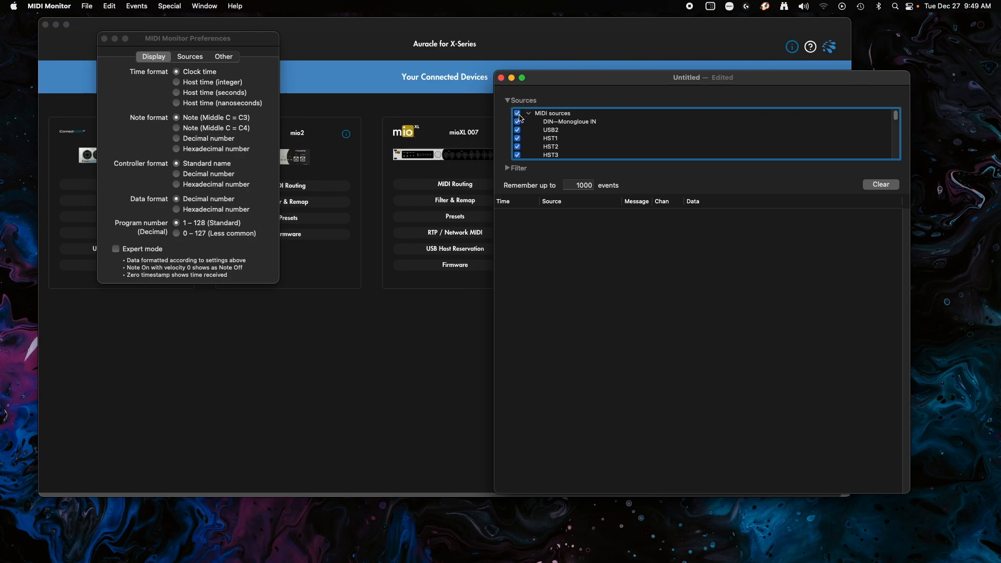
left_click(517, 122)
left_click(517, 122)
left_click(518, 128)
- Check the Spy on output to destinations ports and the default source preferences, closing both and collapsing the MIDI sources group
left_click(527, 114)
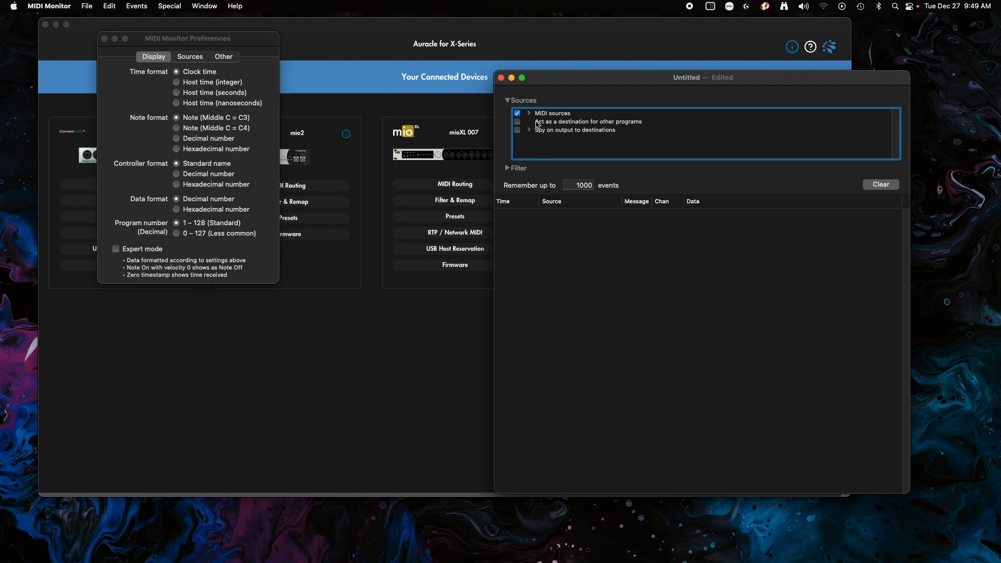
left_click(529, 131)
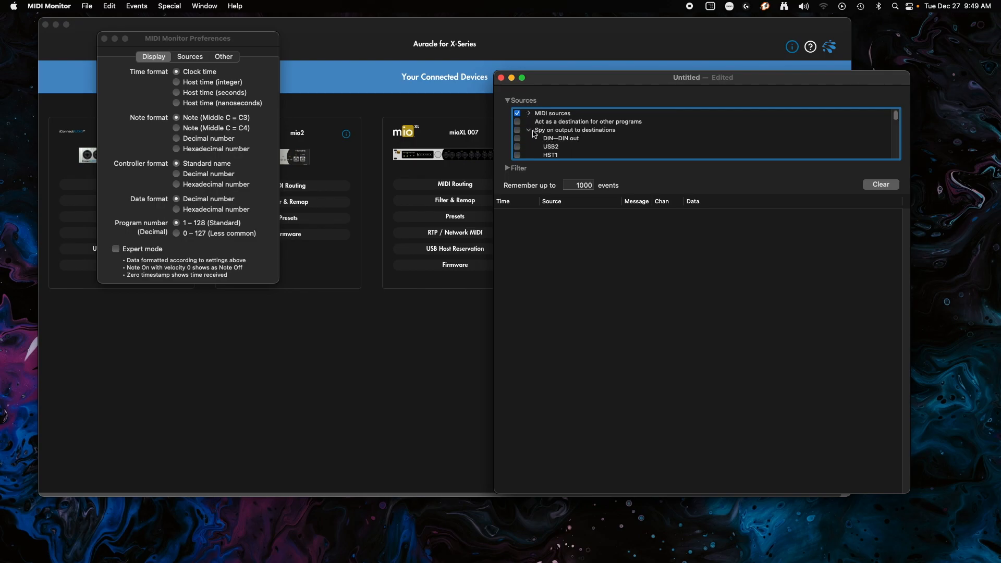
left_click(194, 60)
left_click(223, 58)
left_click(188, 57)
left_click(126, 148)
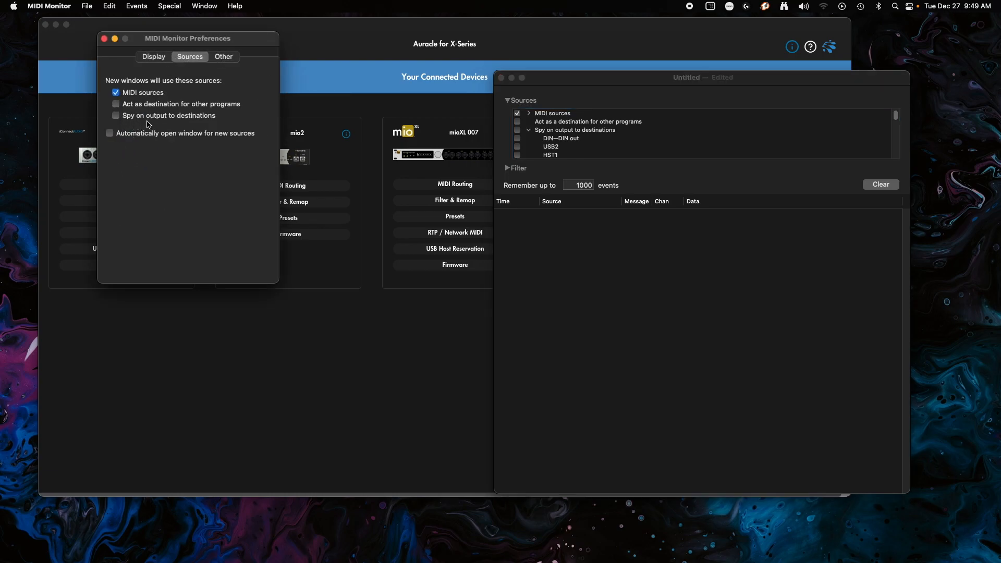
left_click(104, 39)
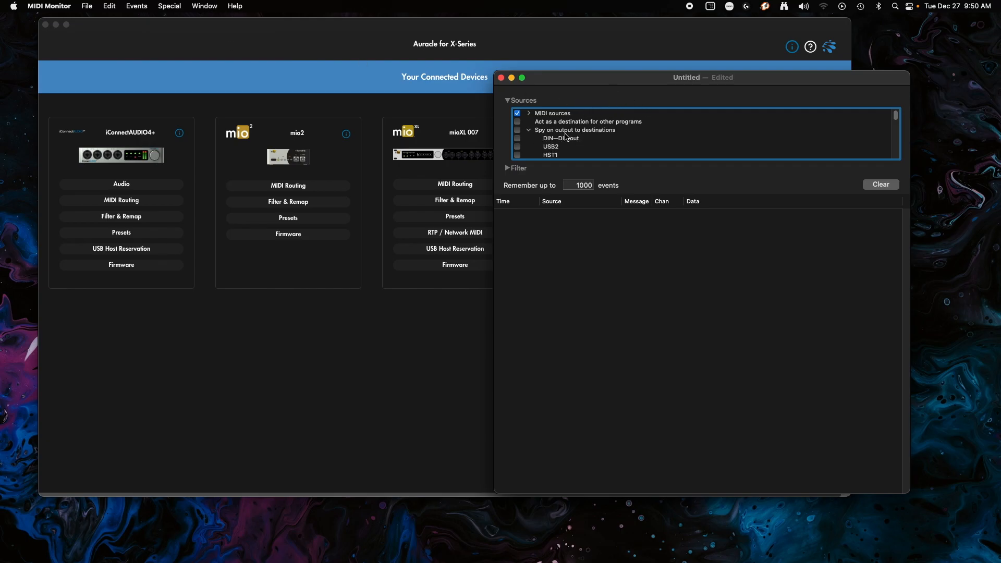
scroll(540, 142, "down", 1)
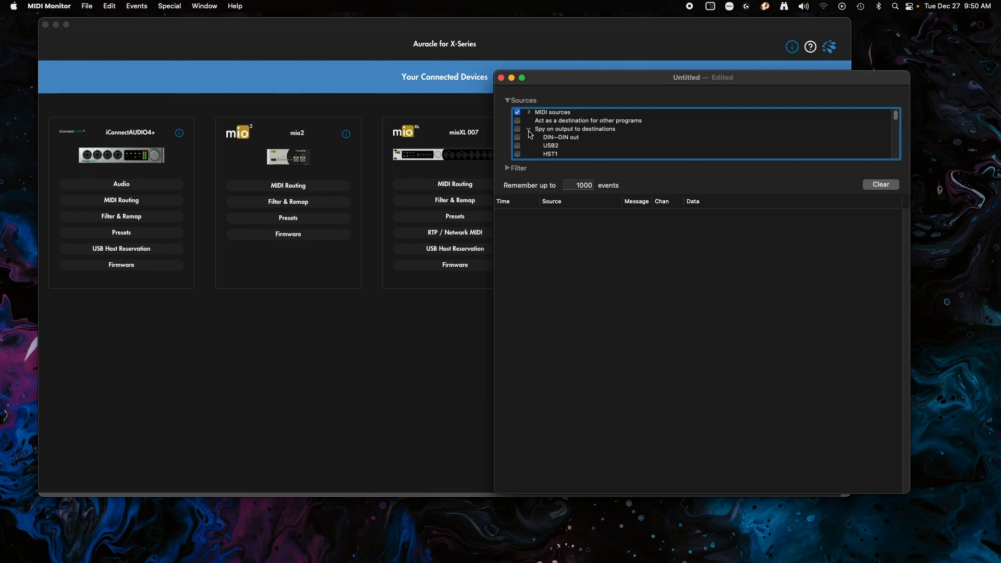
left_click(529, 129)
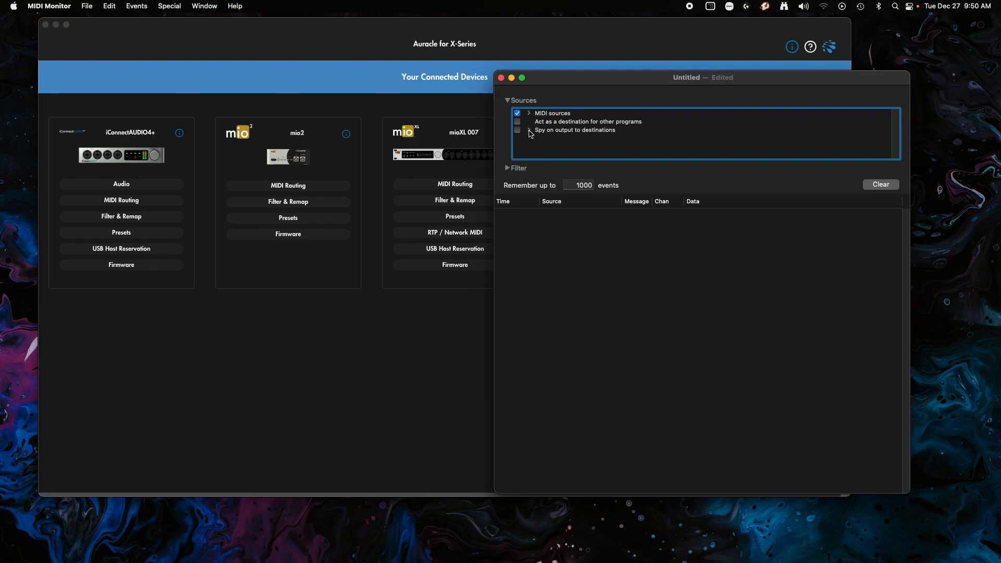
- Switch to Auracle for X-Series, reserve HST 1 on mioXL 008 for (Port 1), and return to the device list
left_click(319, 42)
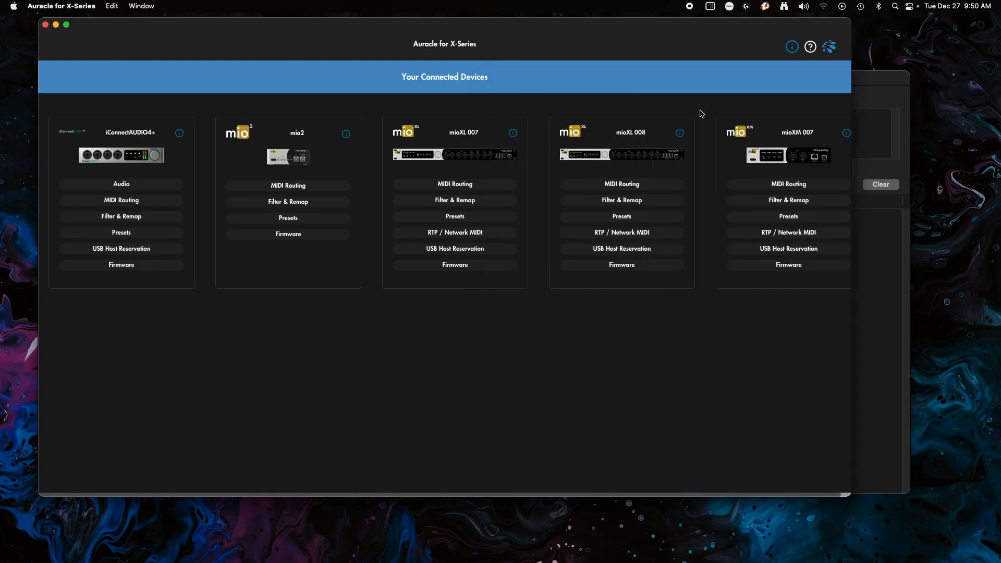
left_click_drag(850, 495, 928, 487)
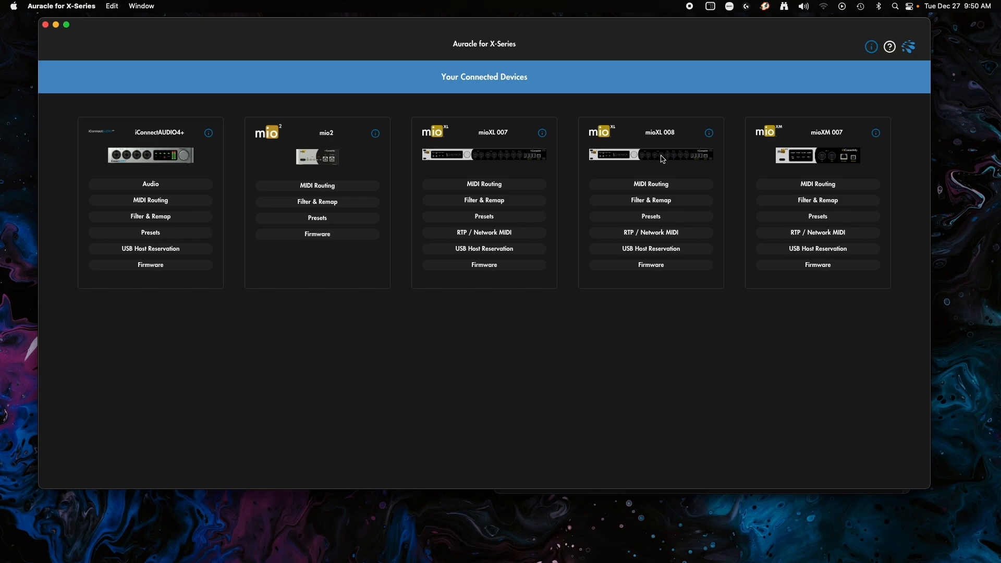
left_click(616, 253)
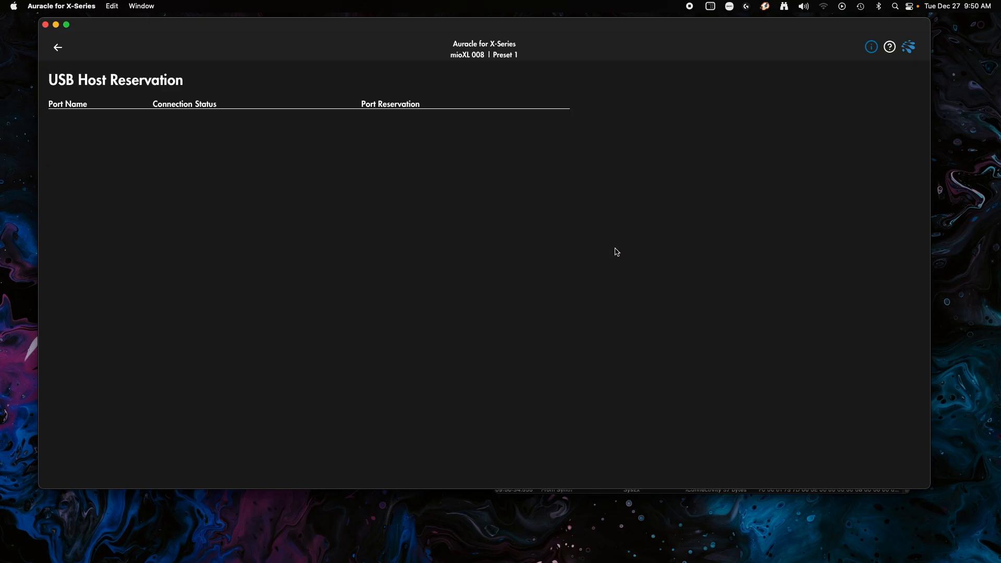
left_click(393, 133)
left_click(390, 147)
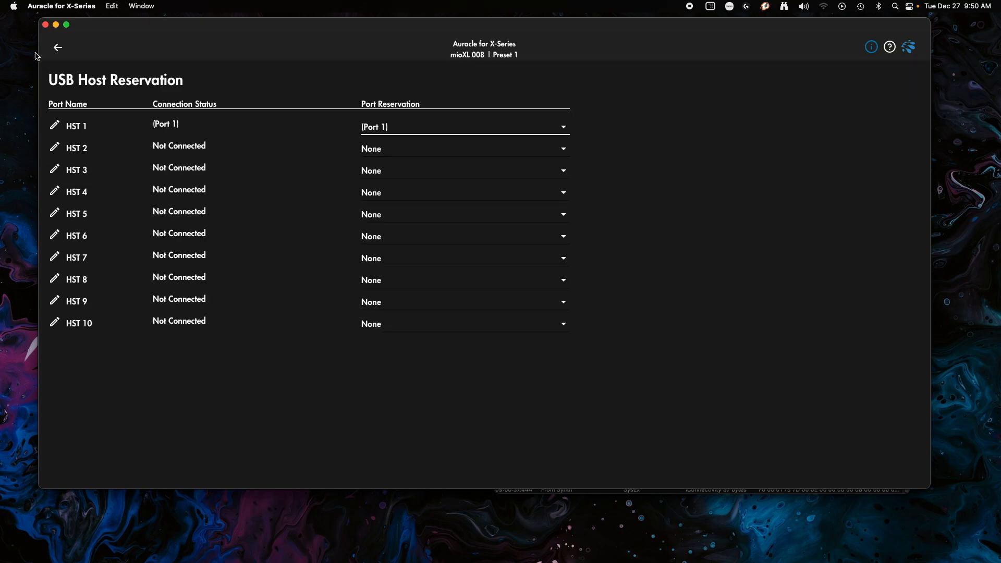
left_click(58, 48)
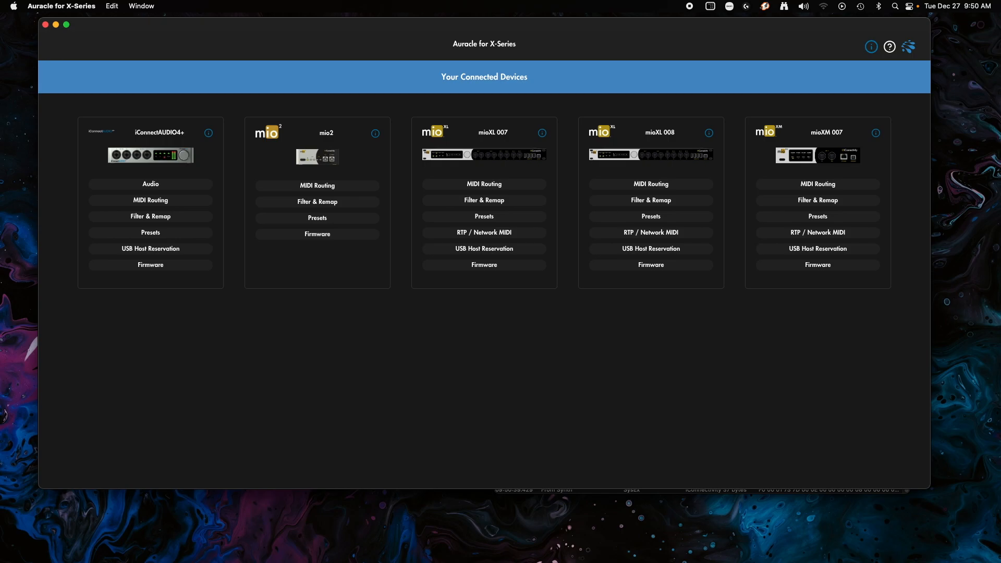
- Switch back to MIDI Monitor, clear the event log, and set it to remember up to 10000 events
key("super+Tab")
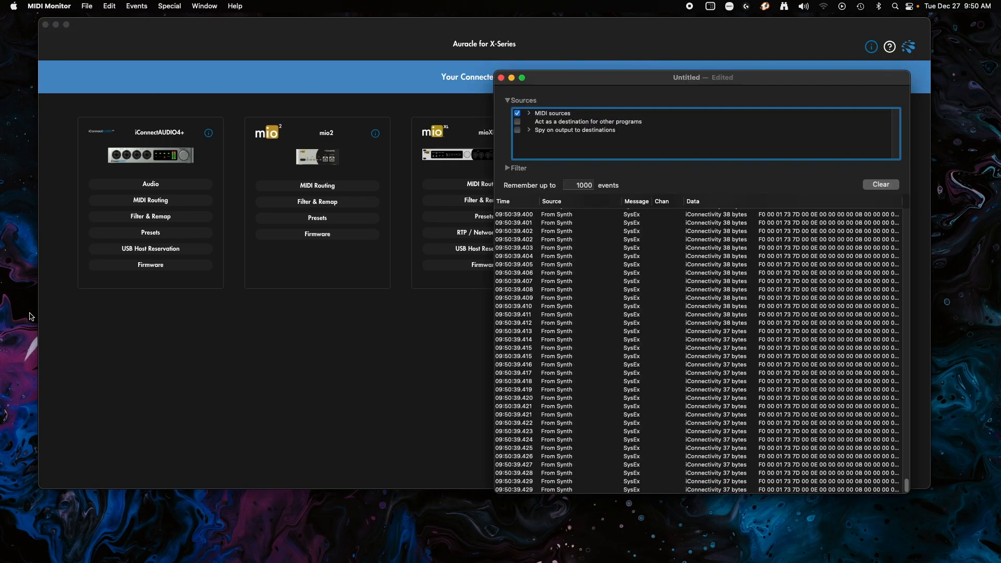
left_click(870, 185)
left_click(588, 185)
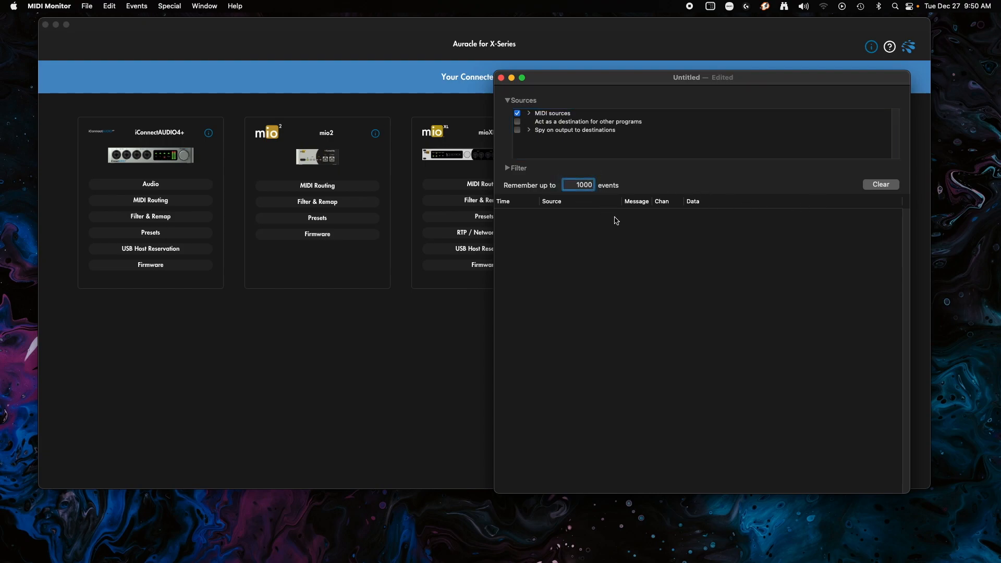
type("0")
left_click(610, 283)
left_click(81, 7)
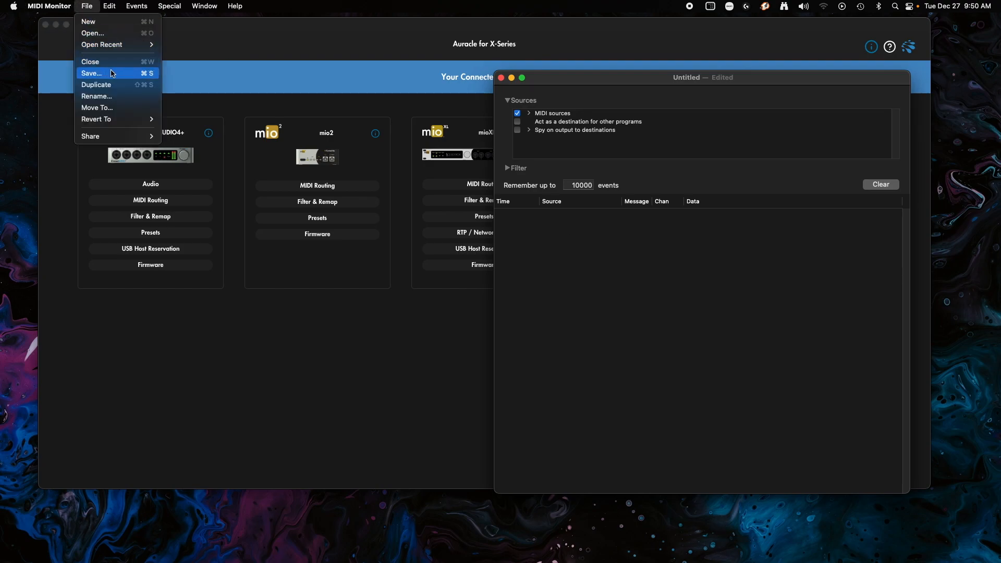
left_click(588, 84)
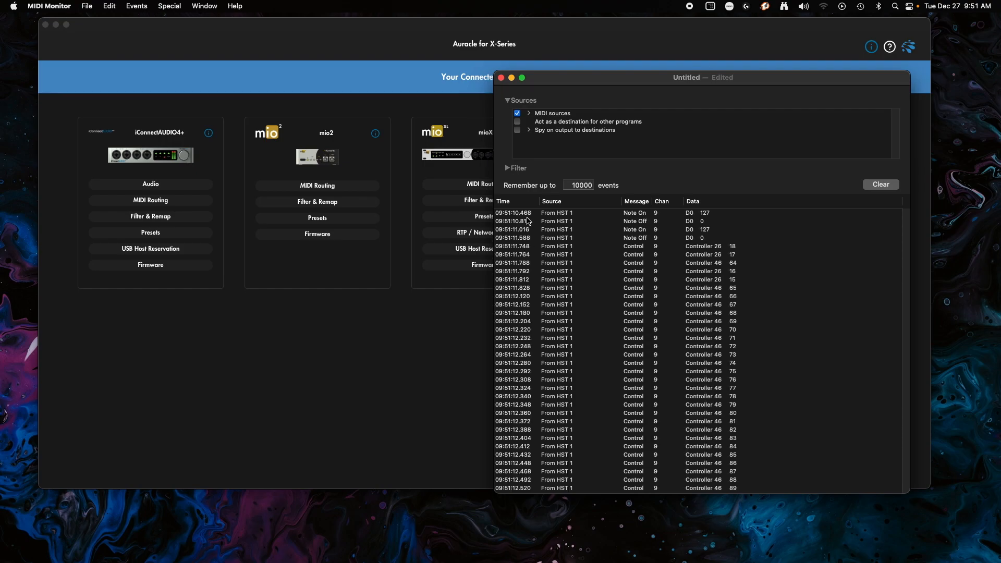
- Examine the time, source and message type of the first captured note and control events
scroll(624, 250, "up", 2)
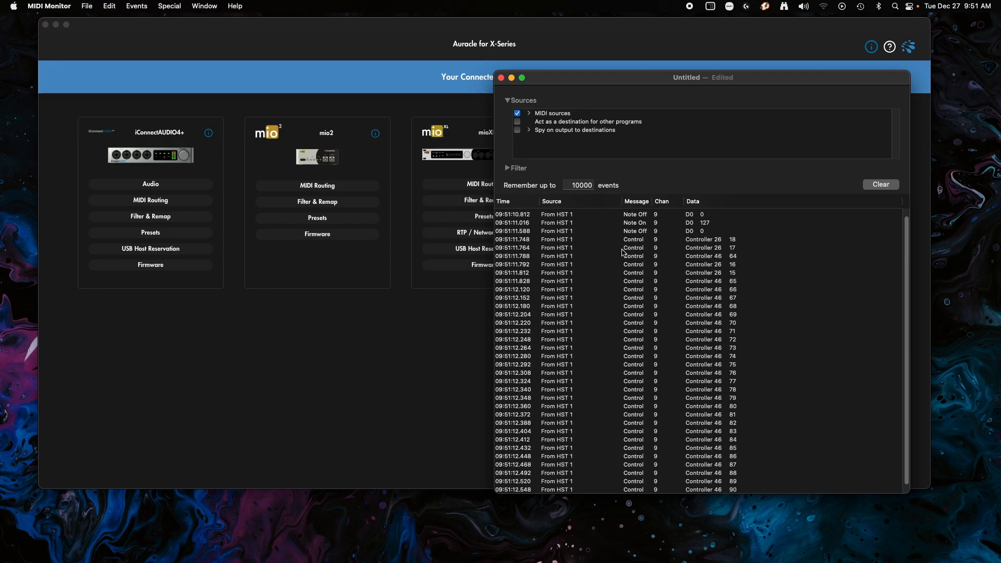
left_click(573, 213)
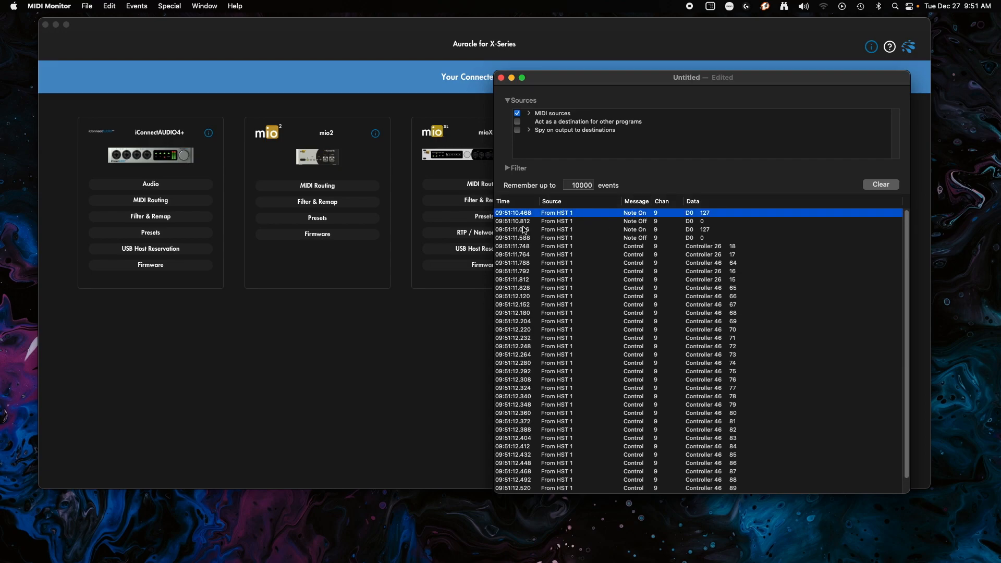
key("Down")
key("Down")
key("Down")
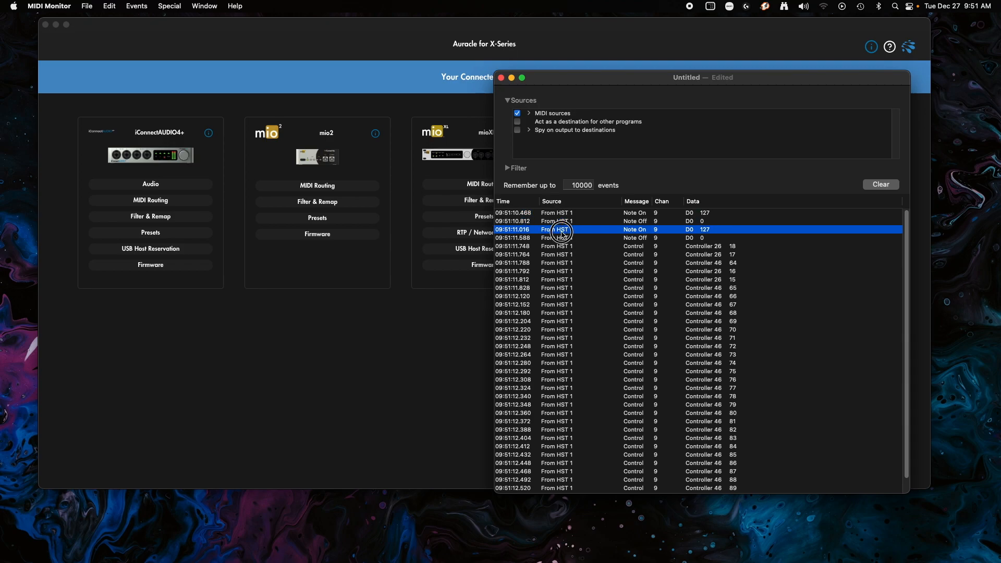
left_click(645, 215)
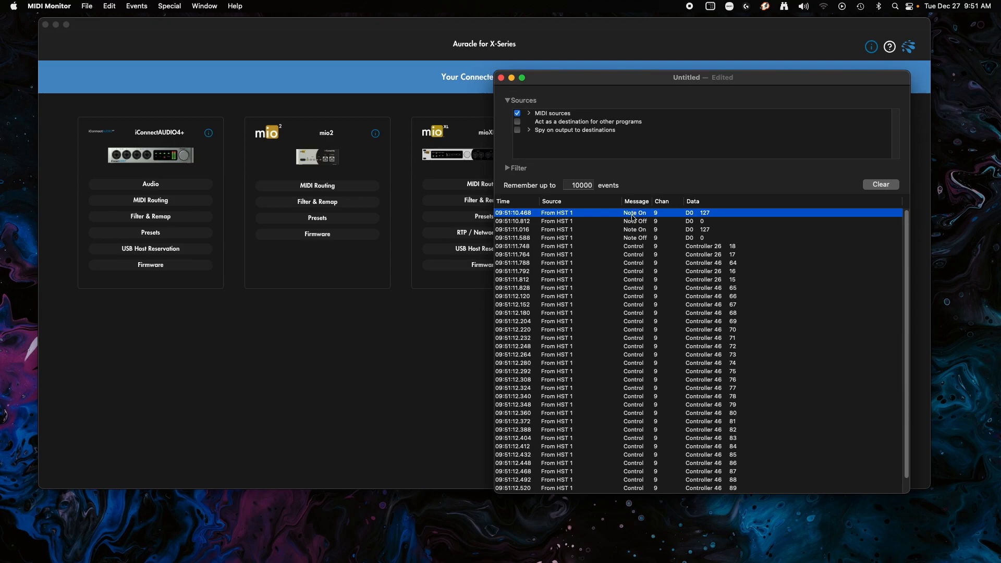
left_click(632, 254)
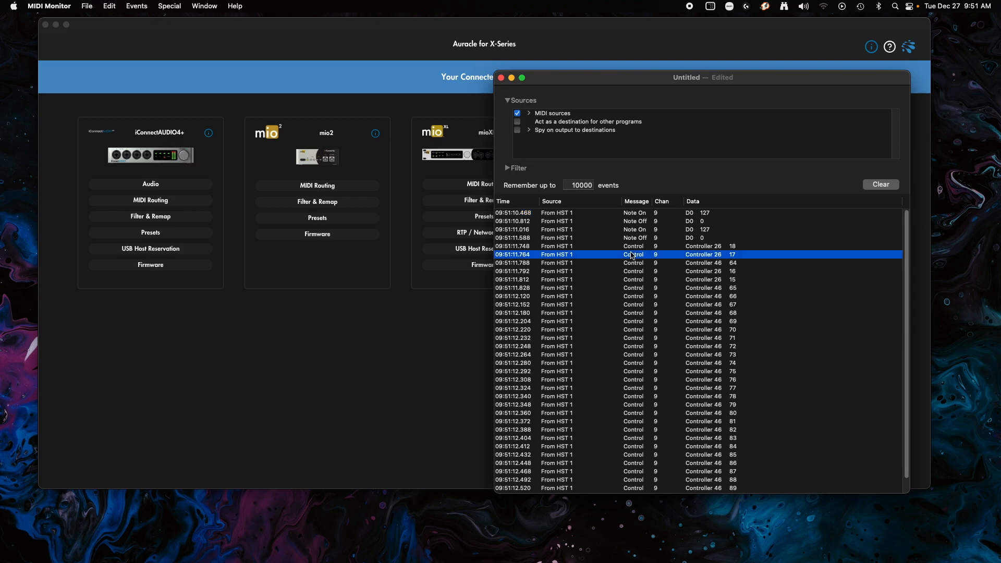
left_click(632, 249)
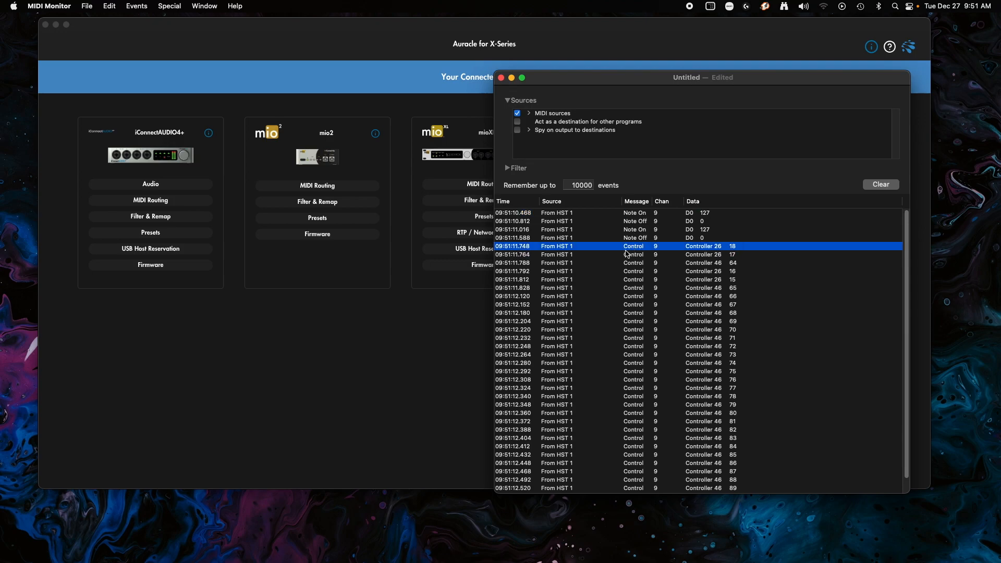
- Compare the channel of the captured note and controller messages
left_click(655, 217)
left_click(663, 255)
left_click(662, 246)
left_click(660, 230)
left_click(658, 213)
left_click(658, 229)
left_click(658, 248)
- Examine the data values of the first Note On, Note Off and controller messages
left_click(693, 216)
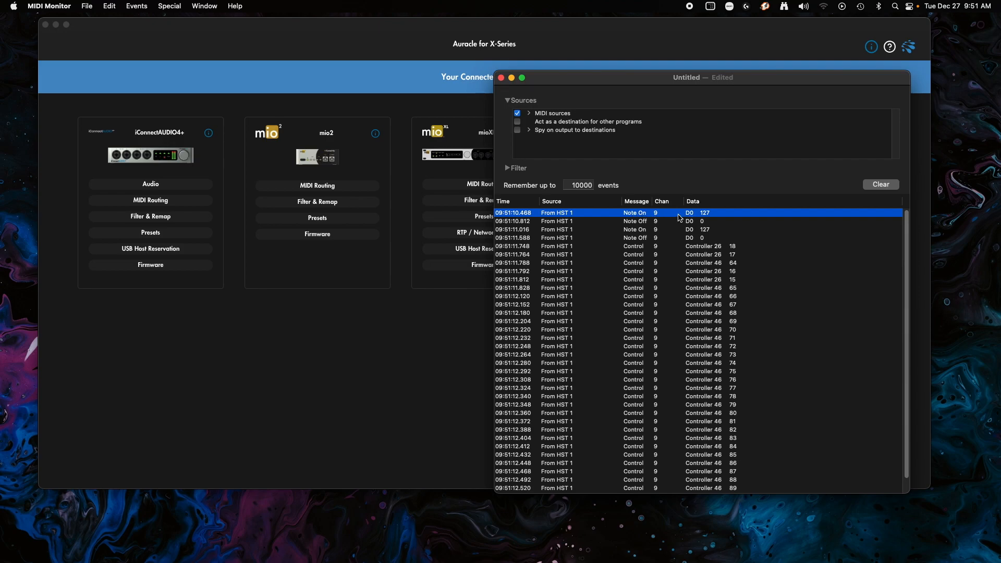
left_click(709, 223)
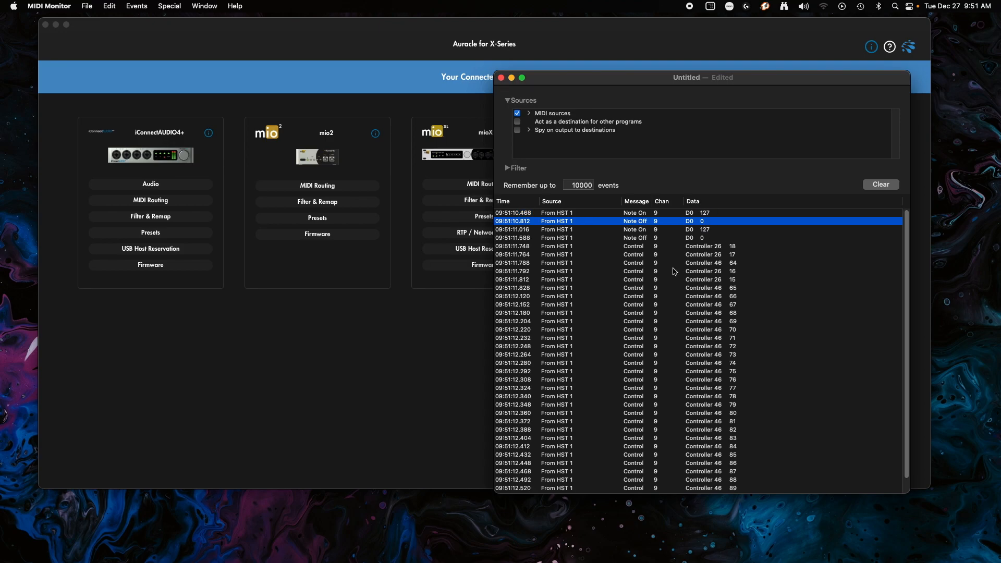
left_click(712, 249)
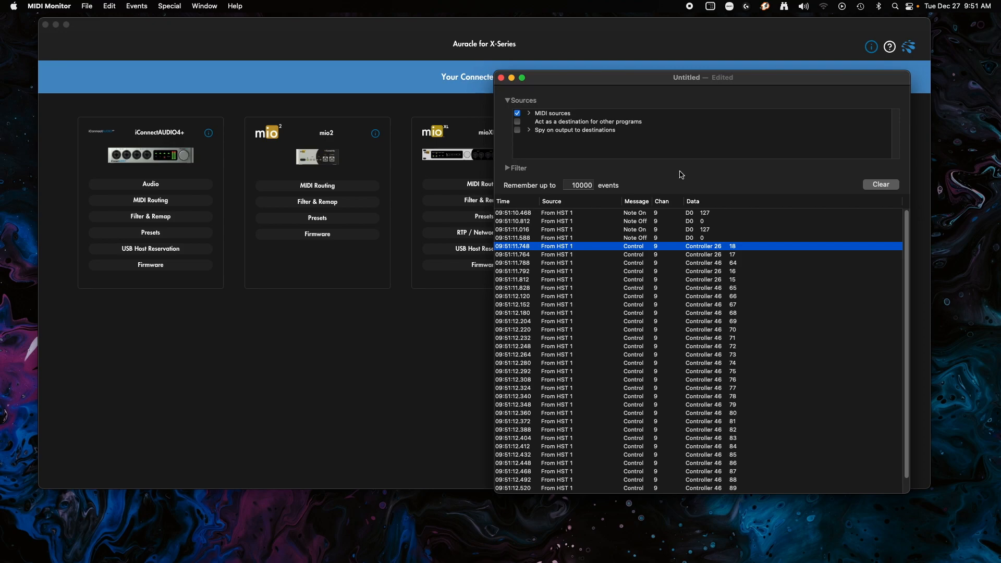
- Reposition the MIDI Monitor window and check that the first Note On events are paired with Note Off events
left_click_drag(713, 78, 755, 111)
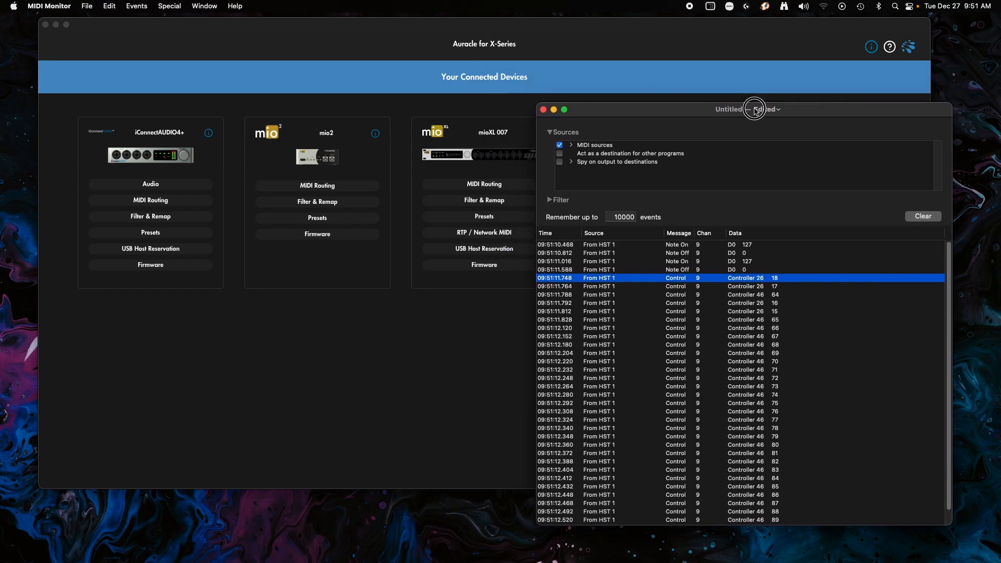
left_click(683, 245)
left_click(683, 254)
left_click(681, 261)
left_click(682, 270)
left_click(698, 262)
left_click(703, 253)
left_click(703, 251)
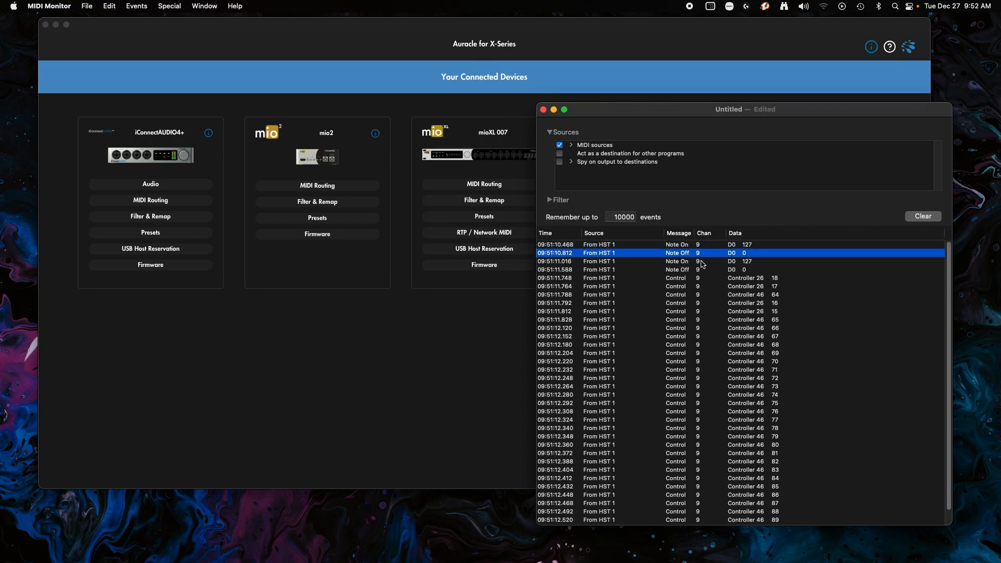
left_click(702, 261)
left_click(701, 268)
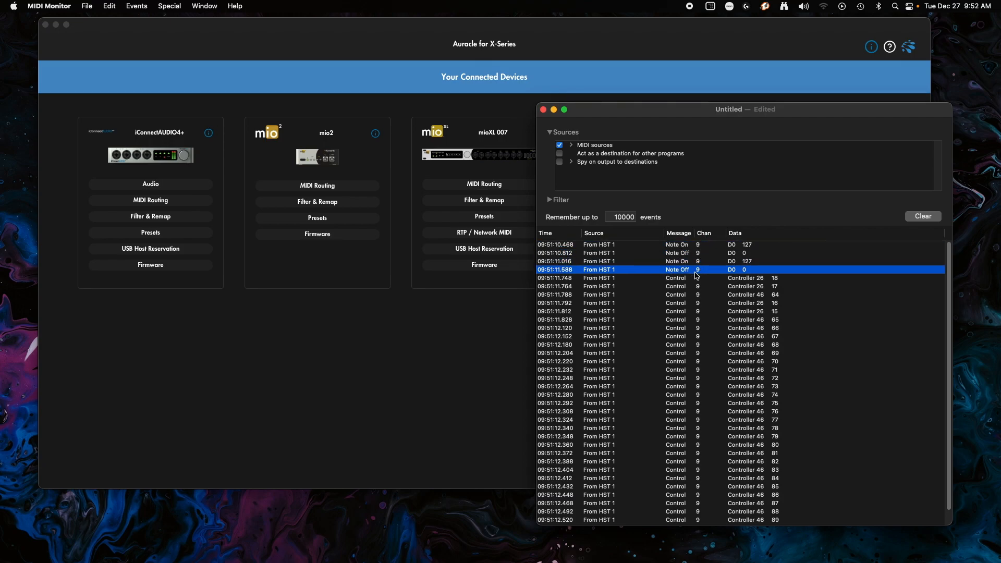